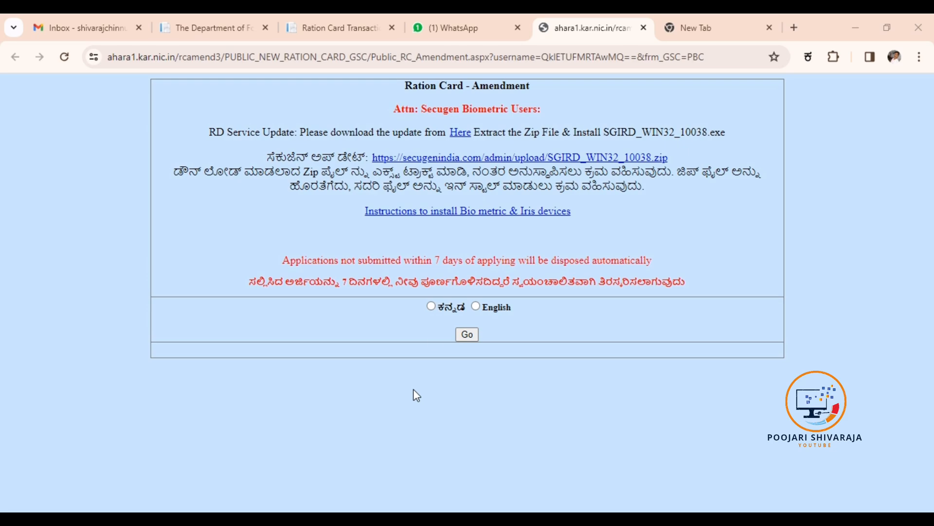
# - Switch the amendment form to ಕನ್ನಡ and type the household's ration card number
pyautogui.click(430, 306)
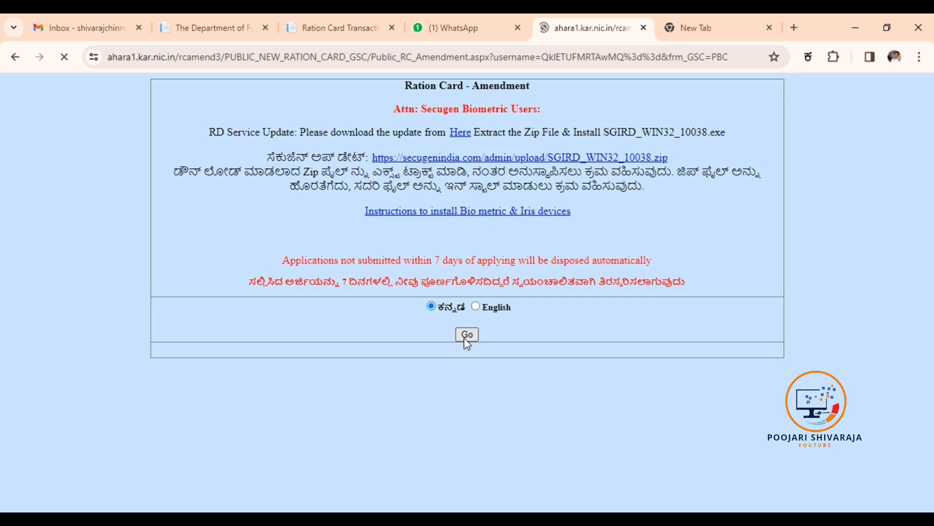
pyautogui.click(559, 337)
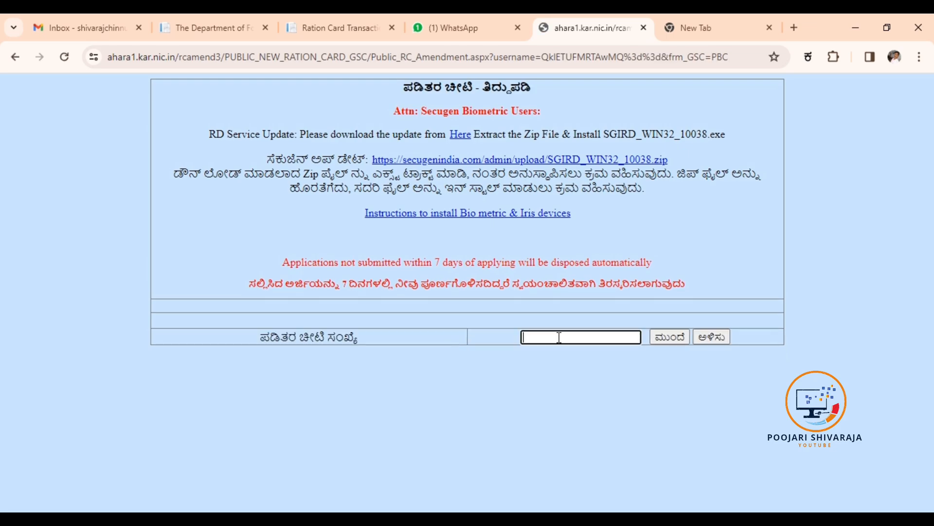
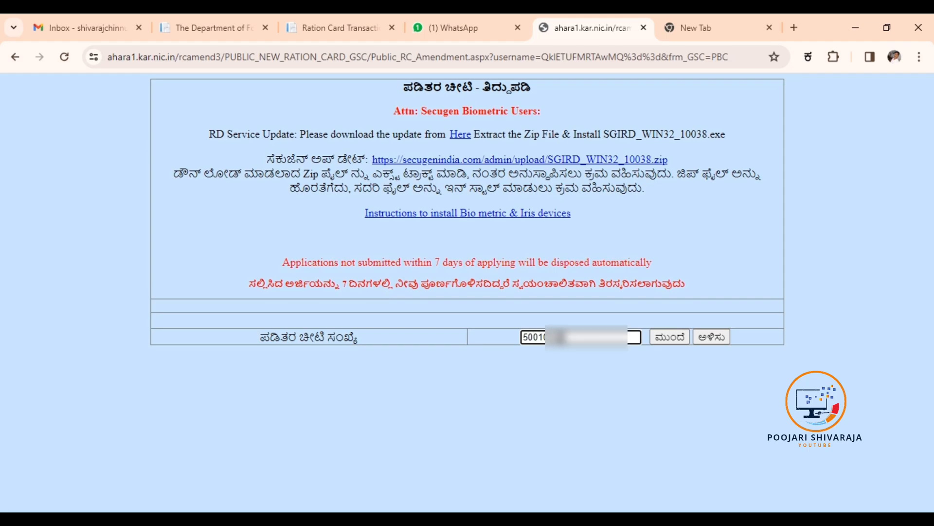
# - Load the card's members, pick the husband as authenticating member, and select Finger Print
pyautogui.click(673, 340)
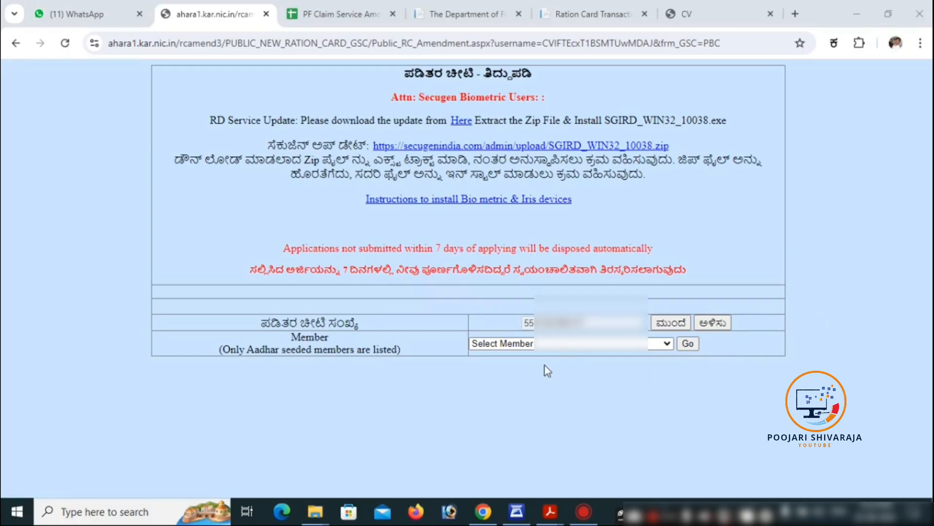
pyautogui.click(554, 346)
pyautogui.click(520, 380)
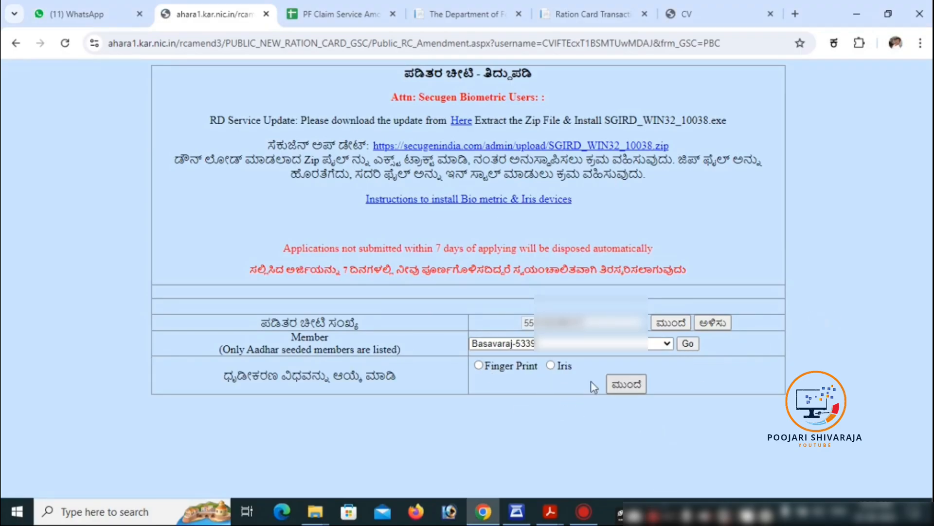
pyautogui.click(478, 365)
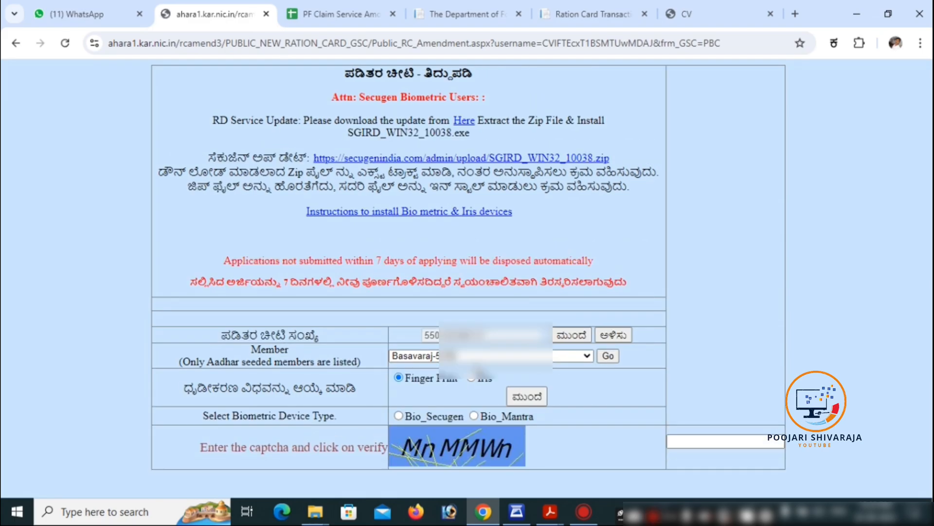
# - Verify the husband with a Bio_Secugen fingerprint scan and the displayed captcha
pyautogui.click(398, 415)
pyautogui.scroll(-1, 731, 420)
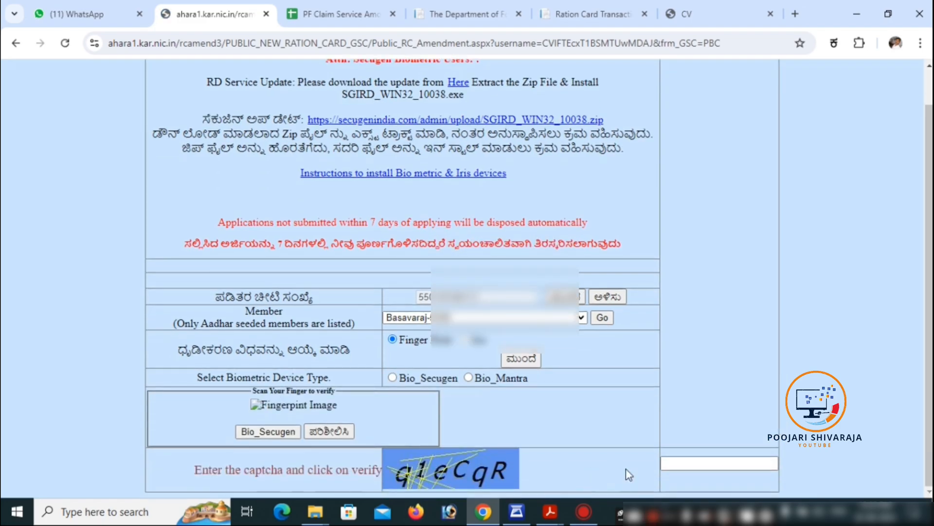
pyautogui.click(694, 468)
pyautogui.write('q1')
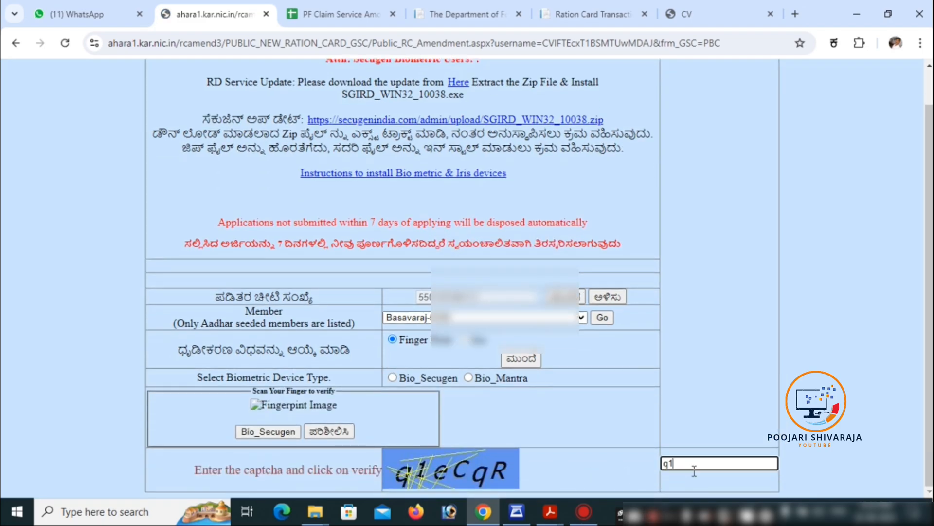
pyautogui.write('eCqR')
pyautogui.click(285, 433)
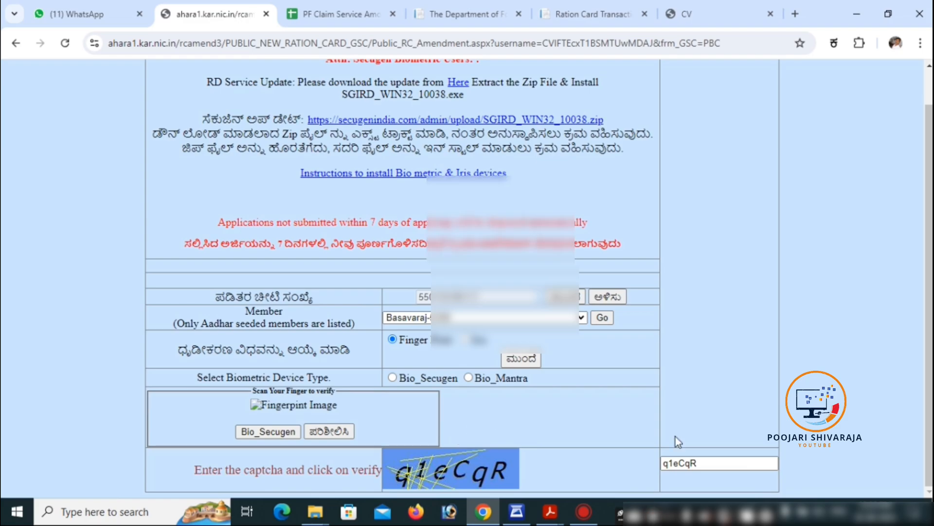
pyautogui.scroll(-1, 698, 446)
pyautogui.click(333, 432)
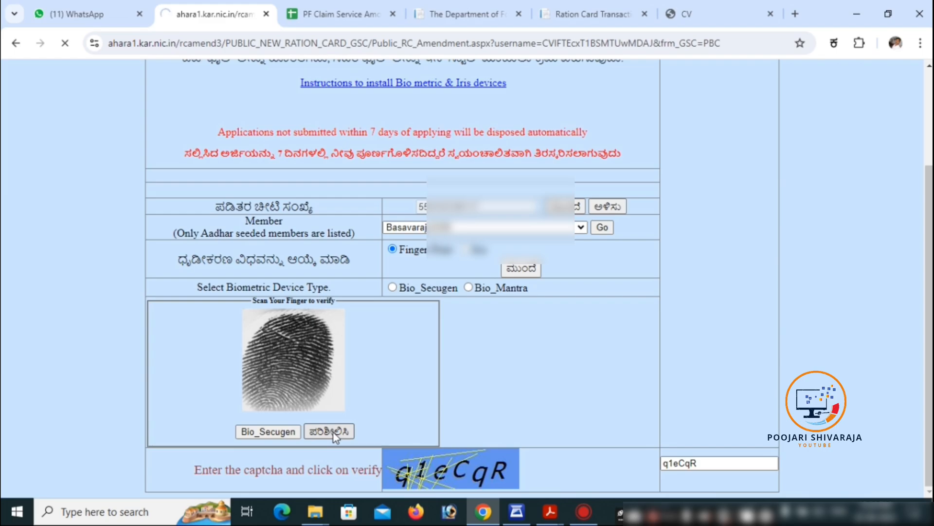
pyautogui.scroll(-2, 335, 434)
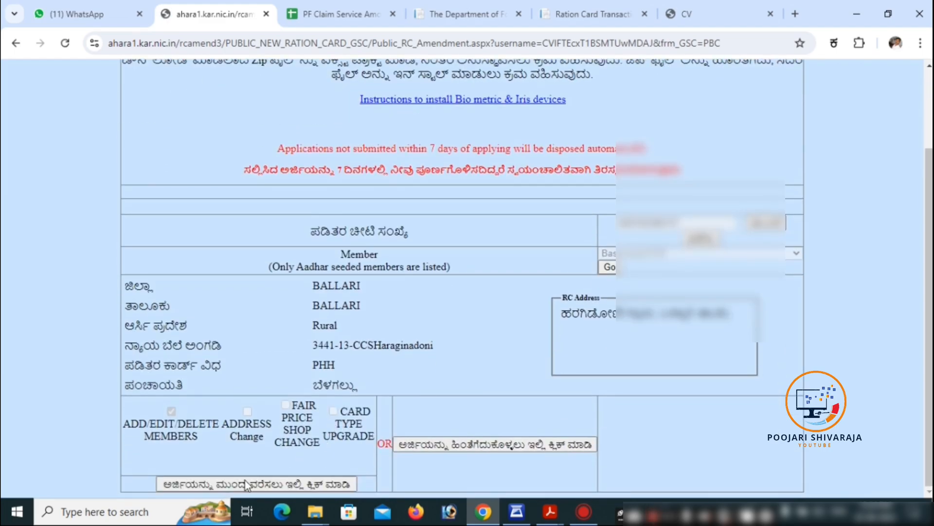
# - Choose the add/edit/delete members amendment, add a new member, and submit her Aadhaar number
pyautogui.click(297, 485)
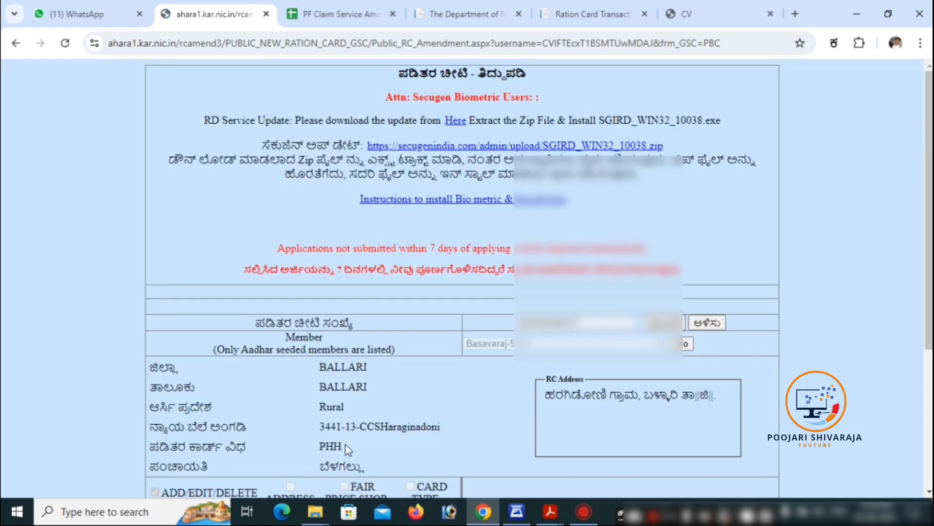
pyautogui.scroll(-4, 370, 370)
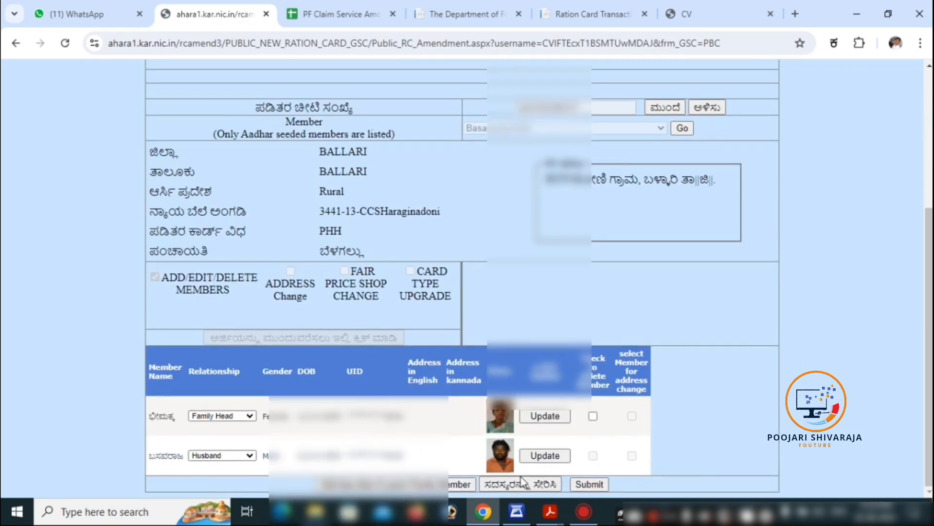
pyautogui.click(515, 485)
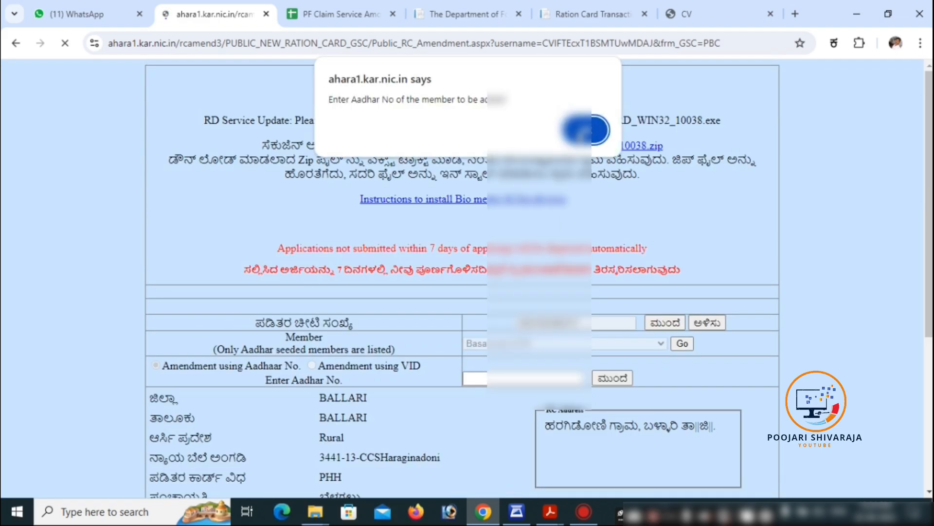
pyautogui.click(585, 130)
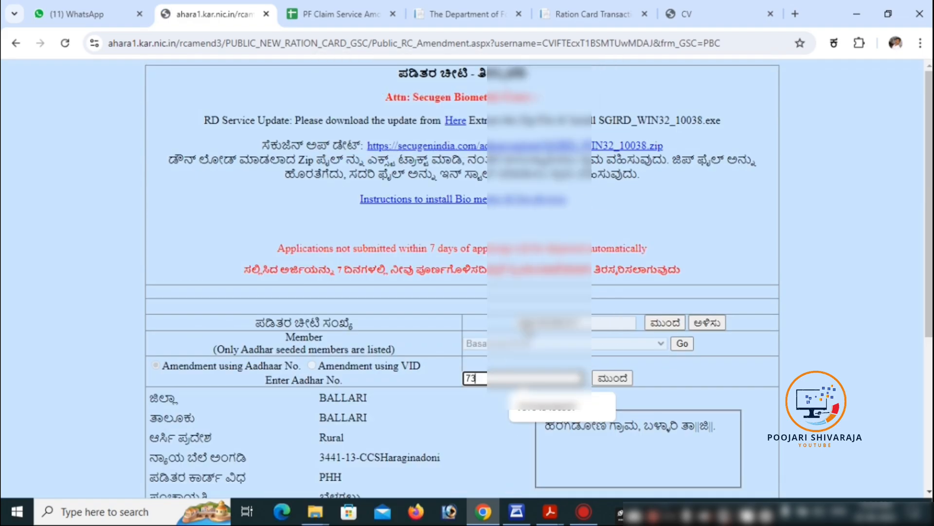
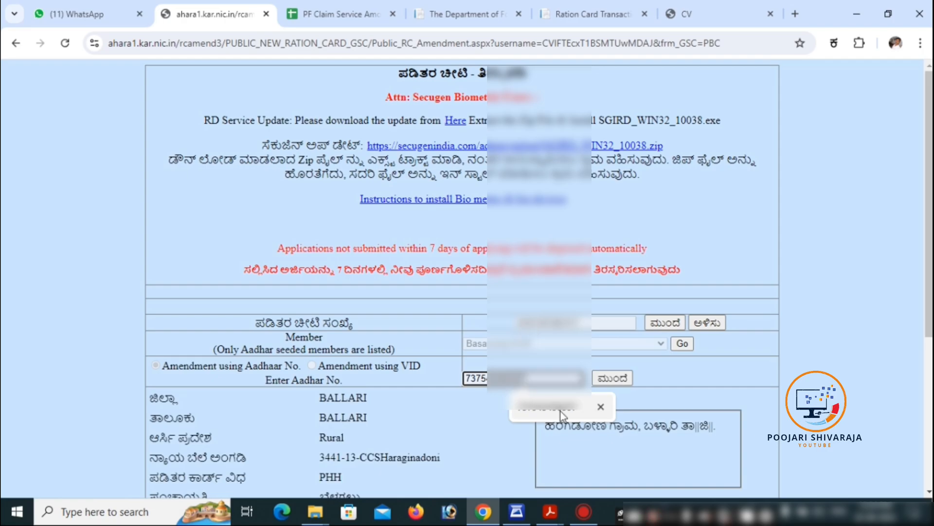
pyautogui.click(563, 412)
pyautogui.click(615, 385)
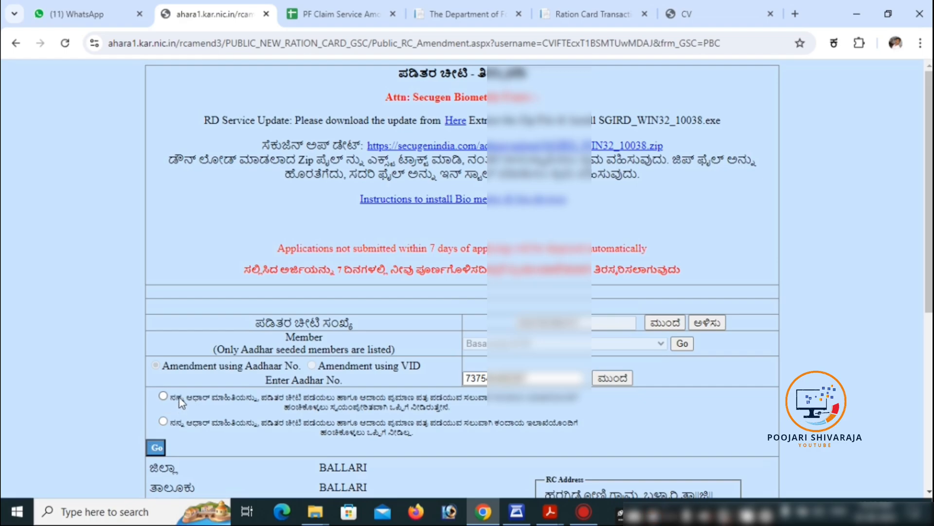
# - Give consent to use the Aadhaar details and proceed to fingerprint authentication
pyautogui.click(163, 396)
pyautogui.click(156, 447)
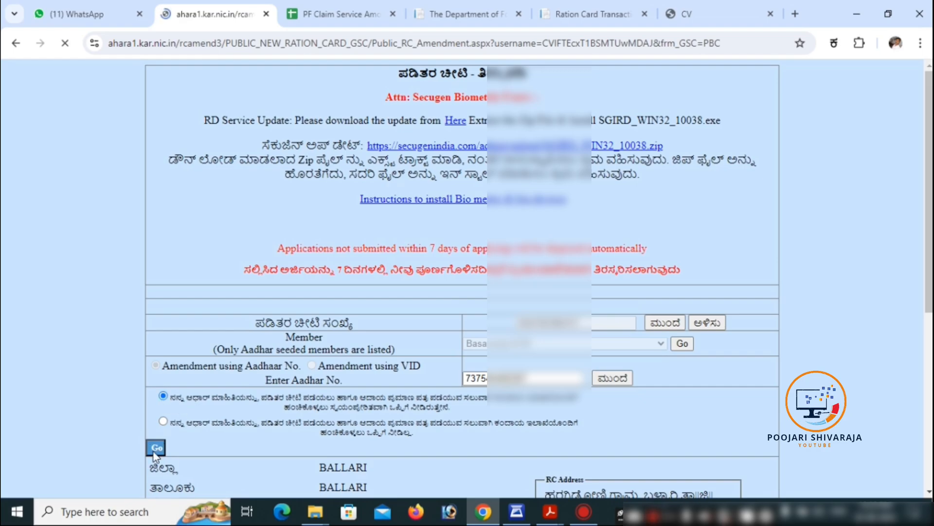
pyautogui.scroll(-5, 153, 452)
pyautogui.scroll(-1, 319, 438)
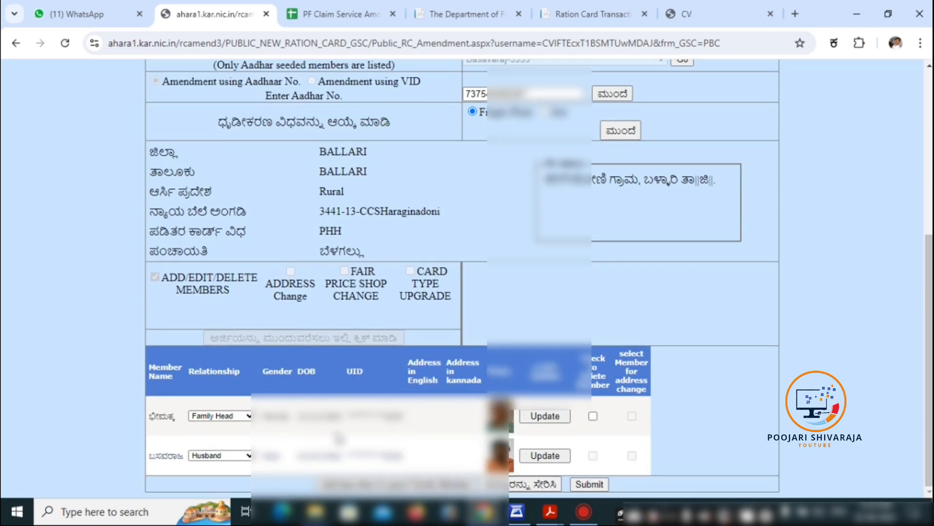
pyautogui.click(632, 131)
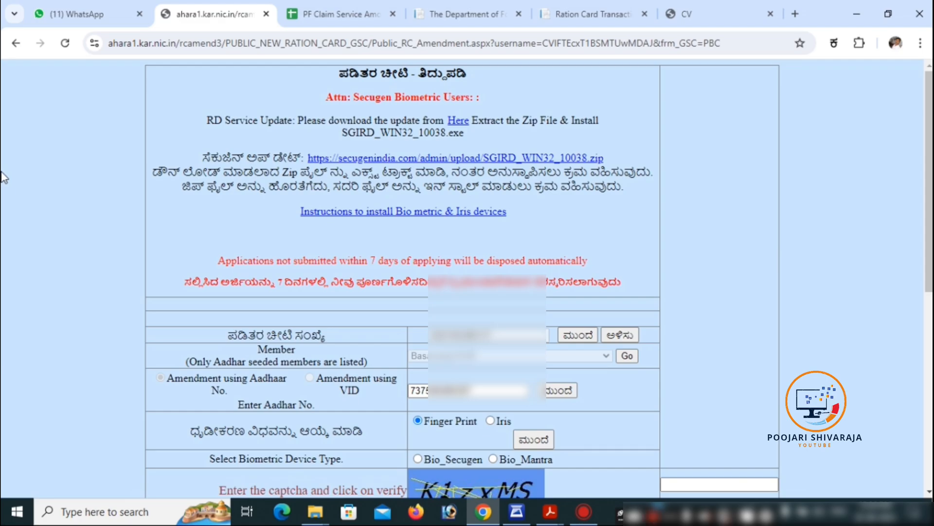
# - Re-verify with a Bio_Secugen fingerprint scan and the displayed captcha
pyautogui.click(417, 459)
pyautogui.scroll(-4, 221, 359)
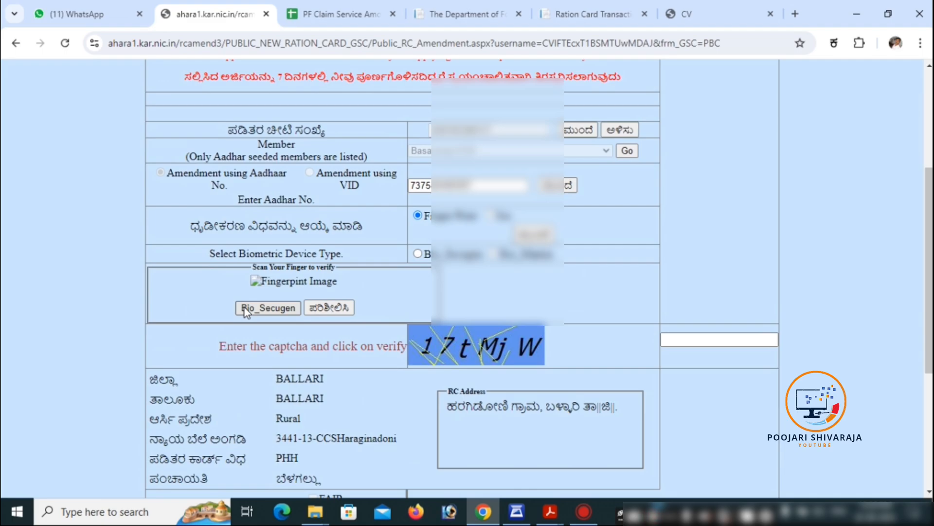
pyautogui.click(687, 341)
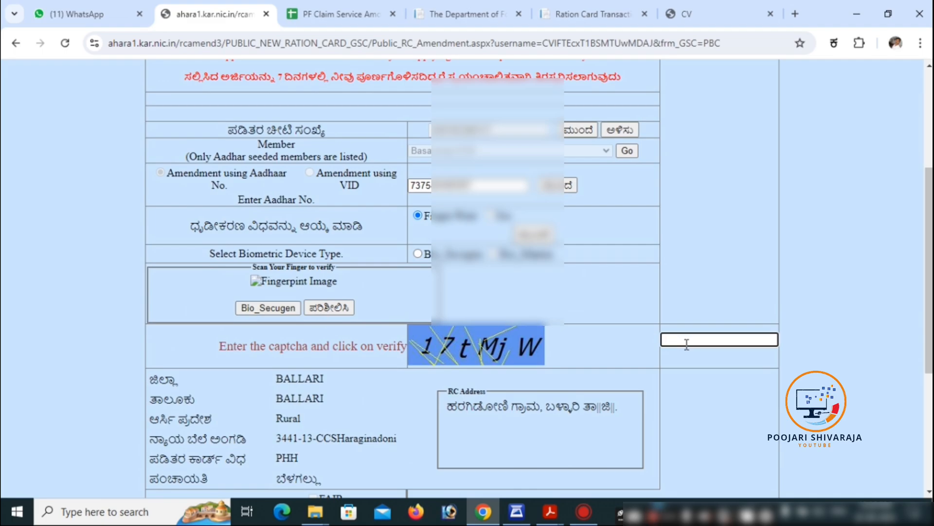
pyautogui.write('17t')
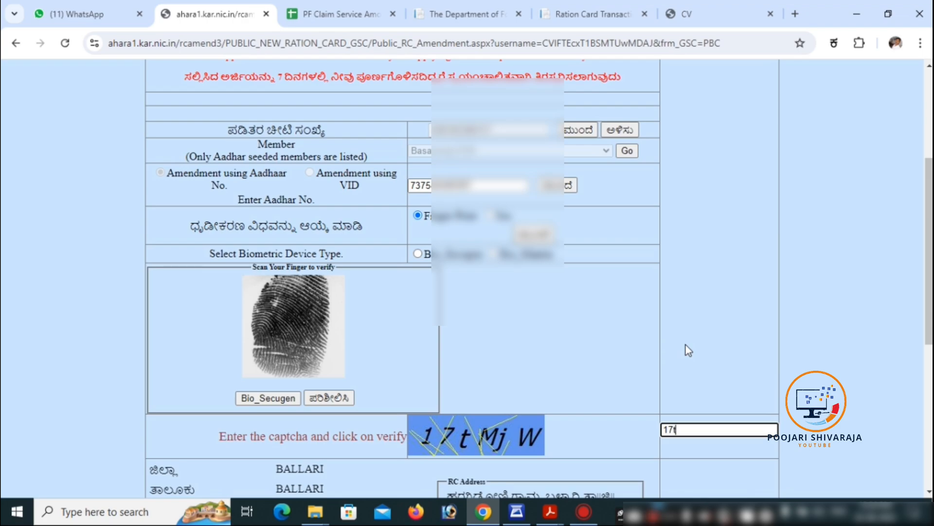
pyautogui.write('Mj')
pyautogui.press('BackSpace')
pyautogui.write('jW')
pyautogui.click(321, 399)
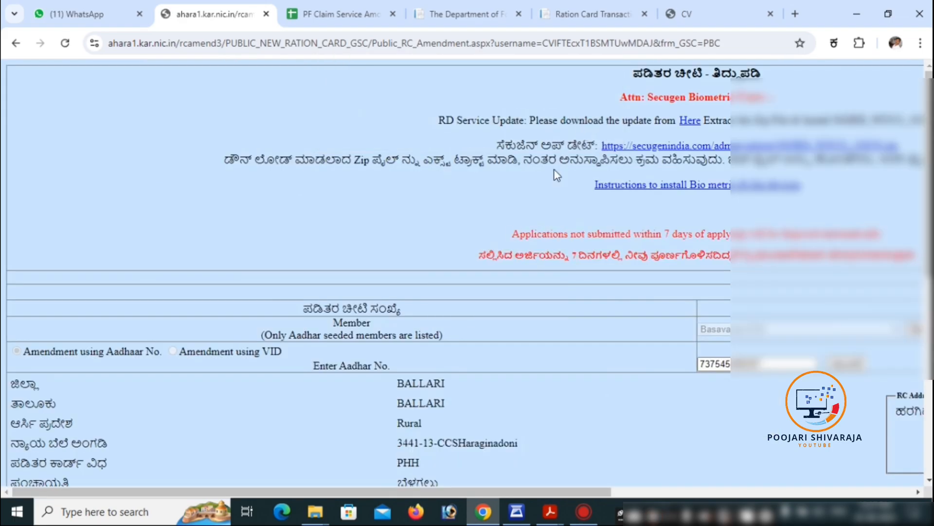
pyautogui.scroll(-10, 501, 266)
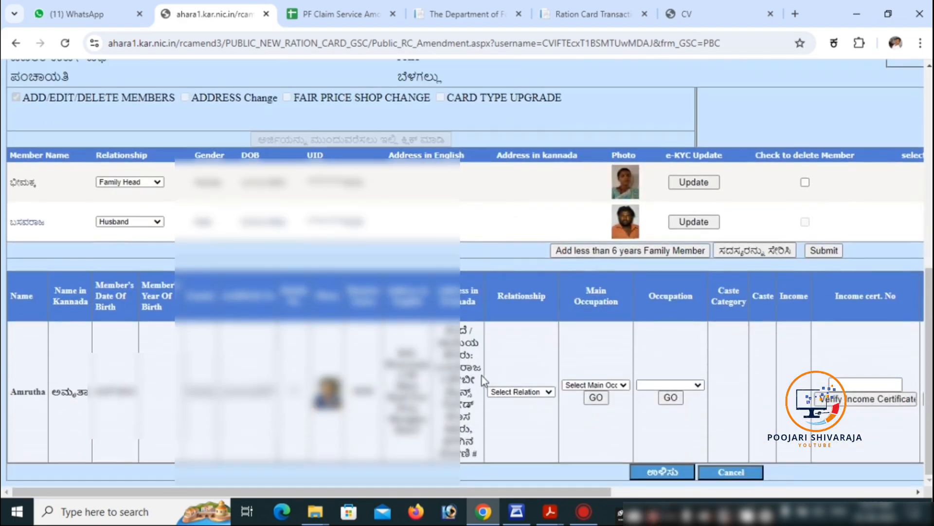
# - Set the new member's relationship to Daughter
pyautogui.click(521, 391)
pyautogui.scroll(-1, 521, 379)
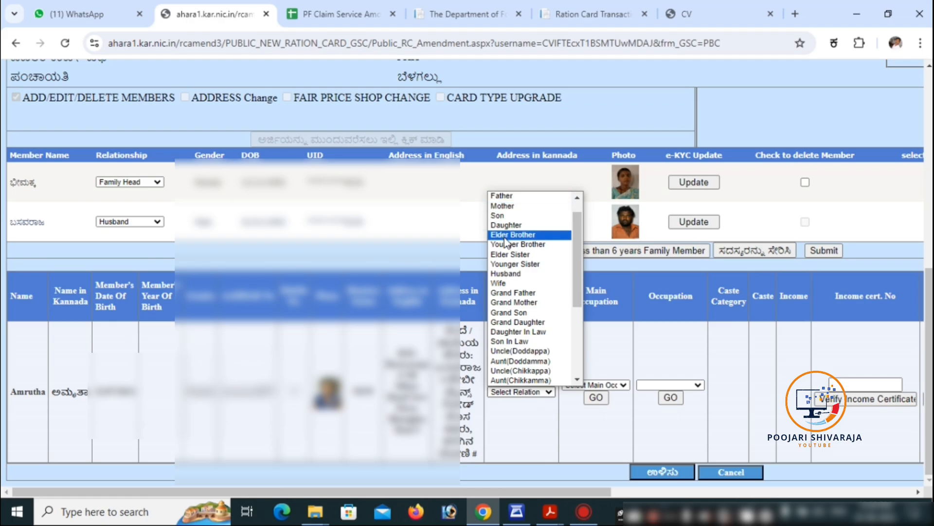
pyautogui.click(511, 225)
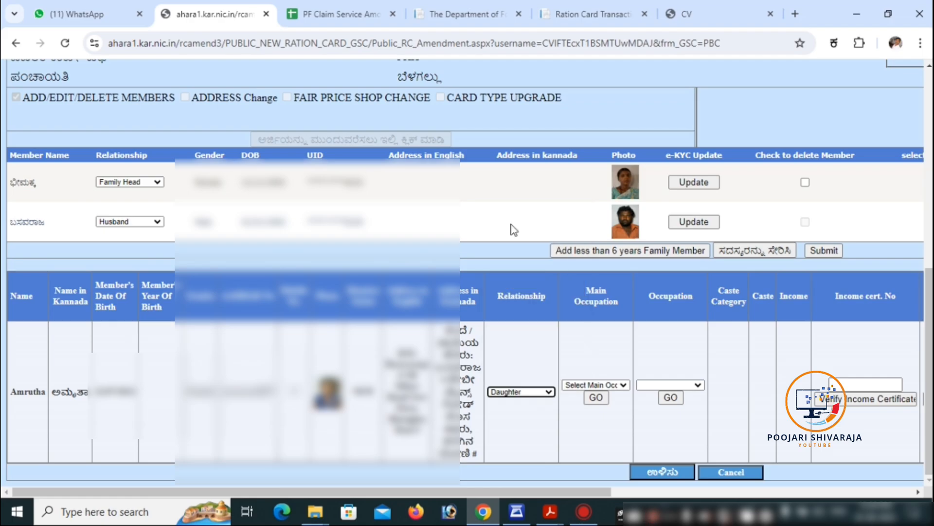
# - In the daughter's row, choose Others as main occupation, then STUDENT as occupation
pyautogui.click(570, 385)
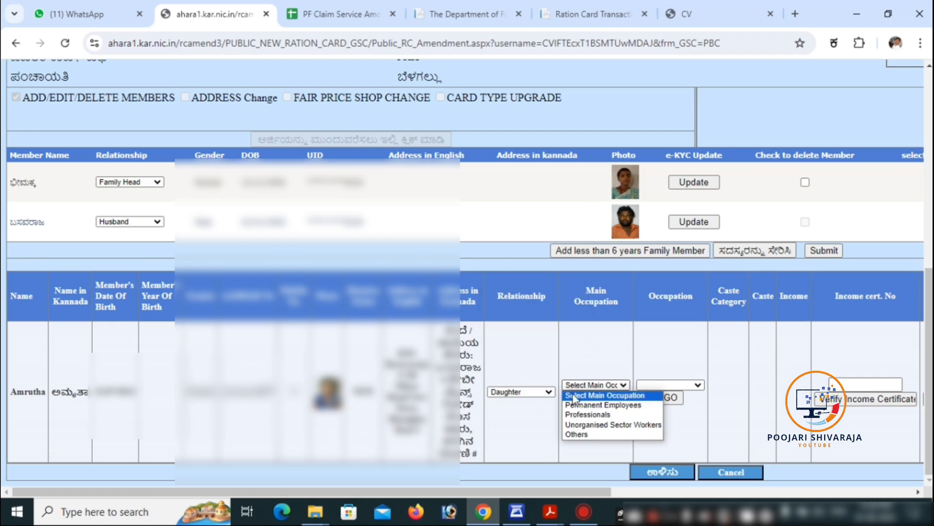
pyautogui.click(573, 434)
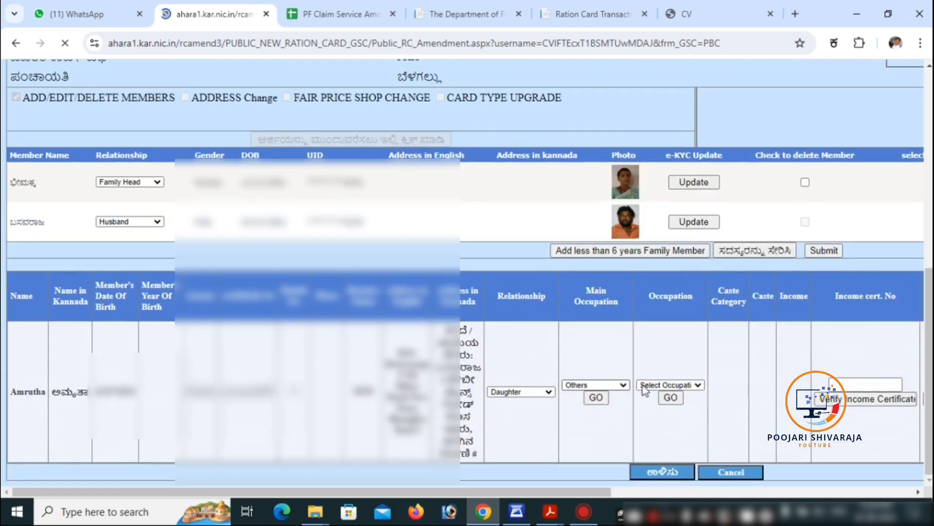
pyautogui.click(655, 389)
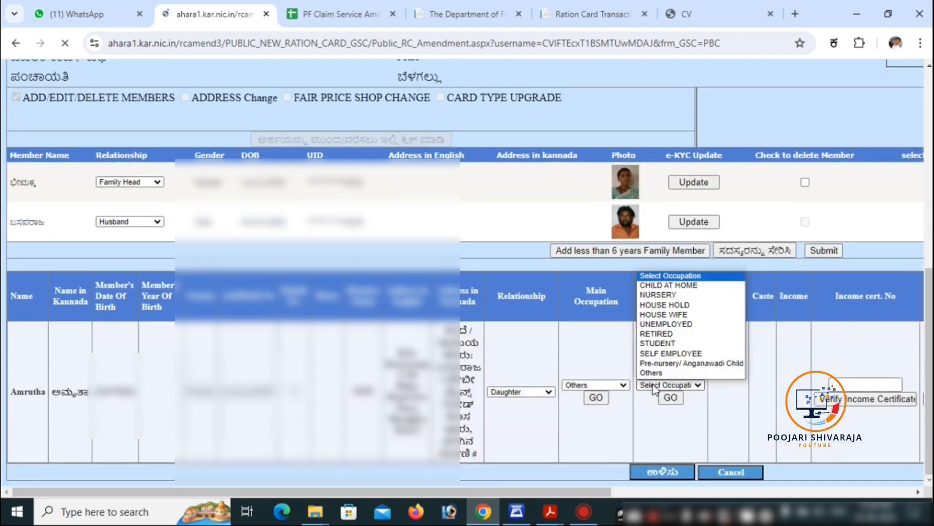
pyautogui.click(674, 343)
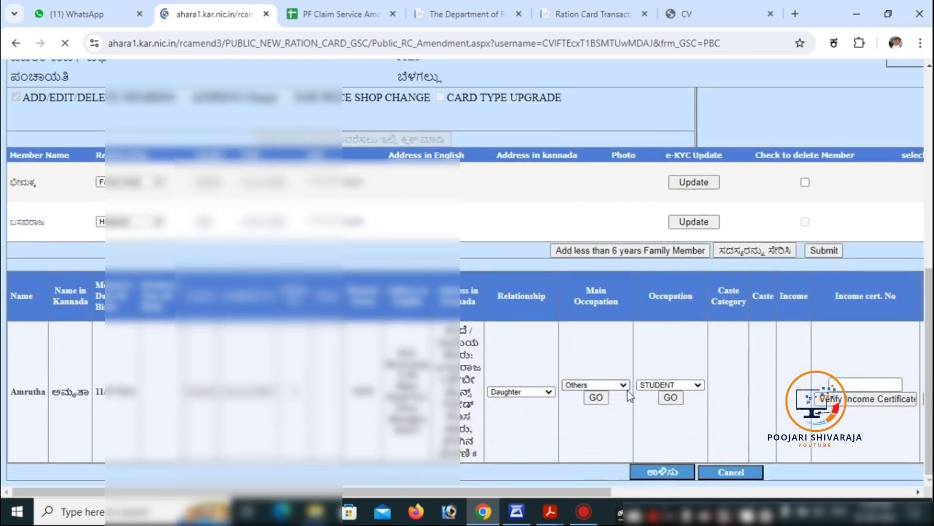
# - Enter the daughter's caste certificate number in her row and request its verification
pyautogui.moveTo(528, 491); pyautogui.dragTo(706, 497)
pyautogui.click(690, 384)
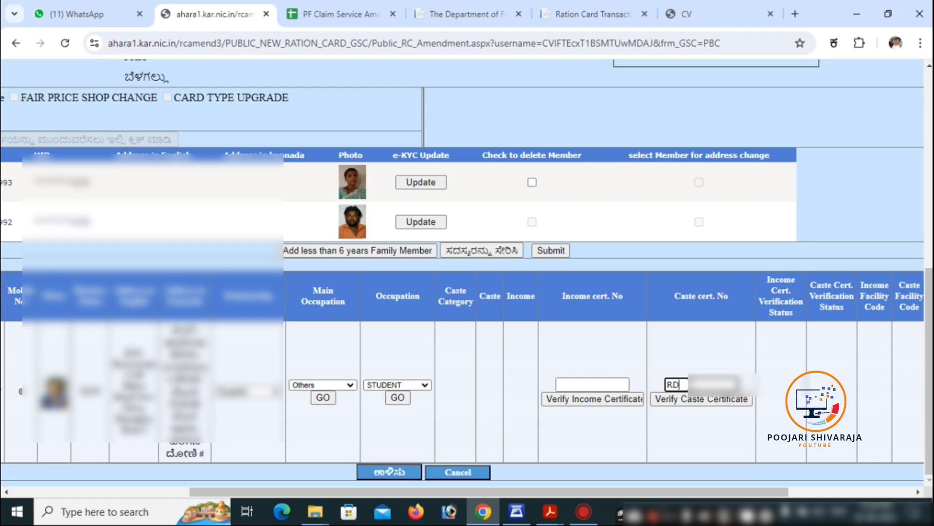
pyautogui.write('38')
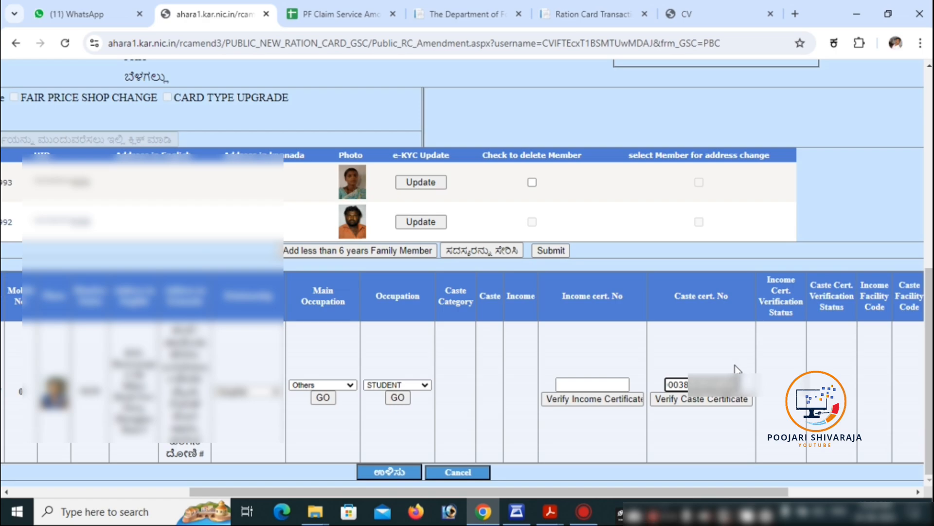
pyautogui.click(706, 401)
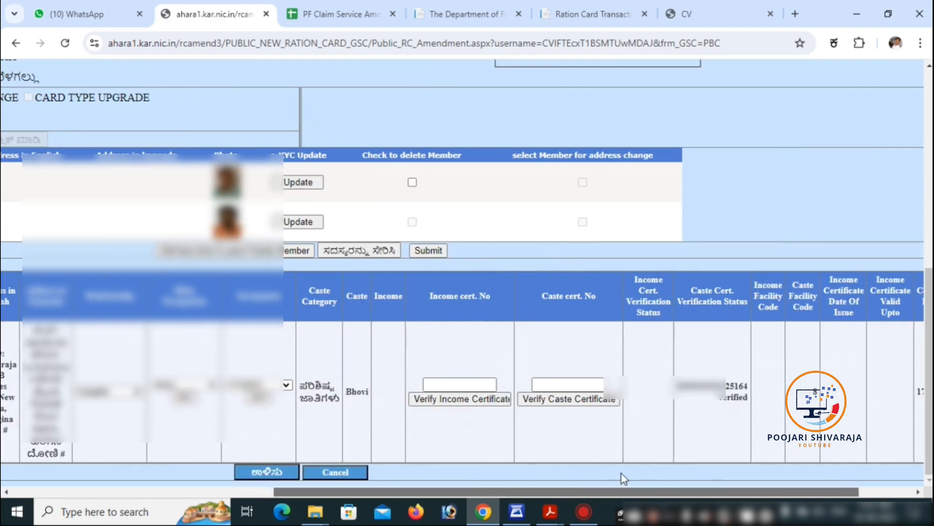
# - Paste the daughter's income certificate number and run Verify Income Certificate
pyautogui.moveTo(621, 474); pyautogui.dragTo(671, 470)
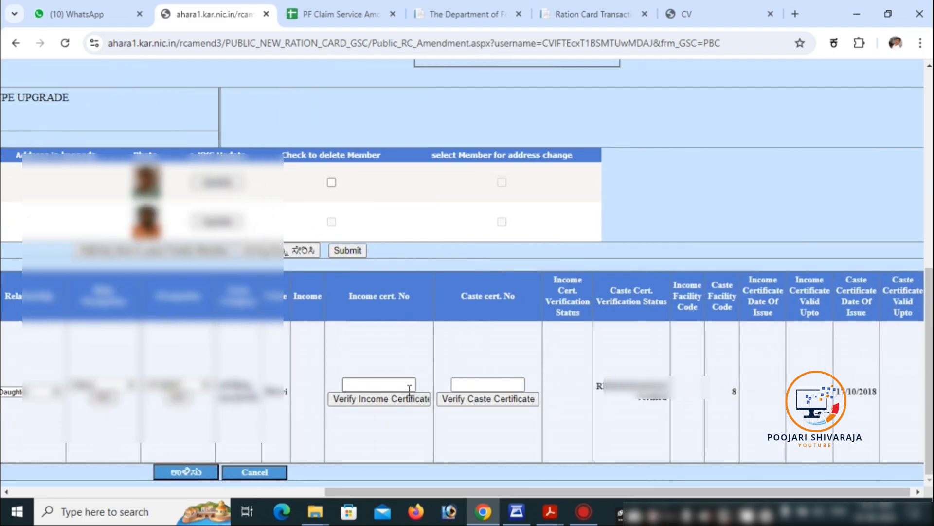
pyautogui.click(405, 385)
pyautogui.hotkey('ctrl', 'v')
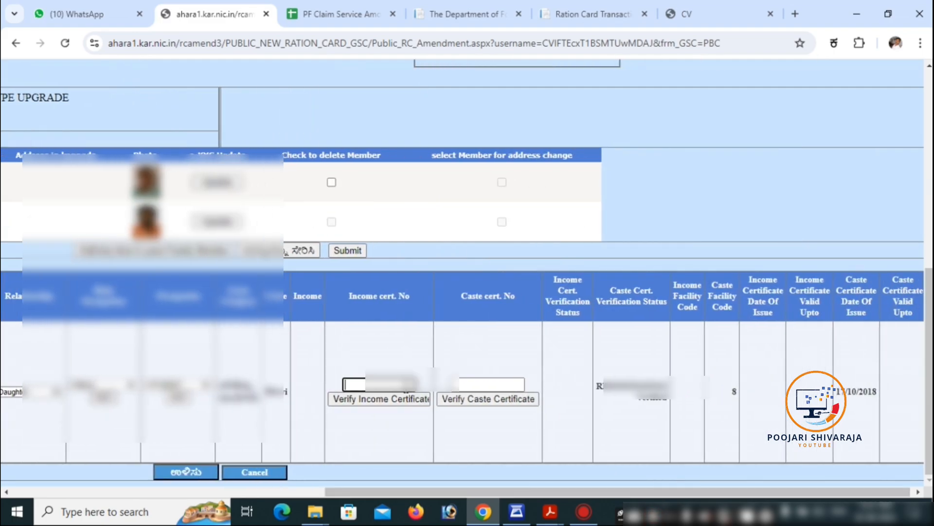
pyautogui.click(373, 403)
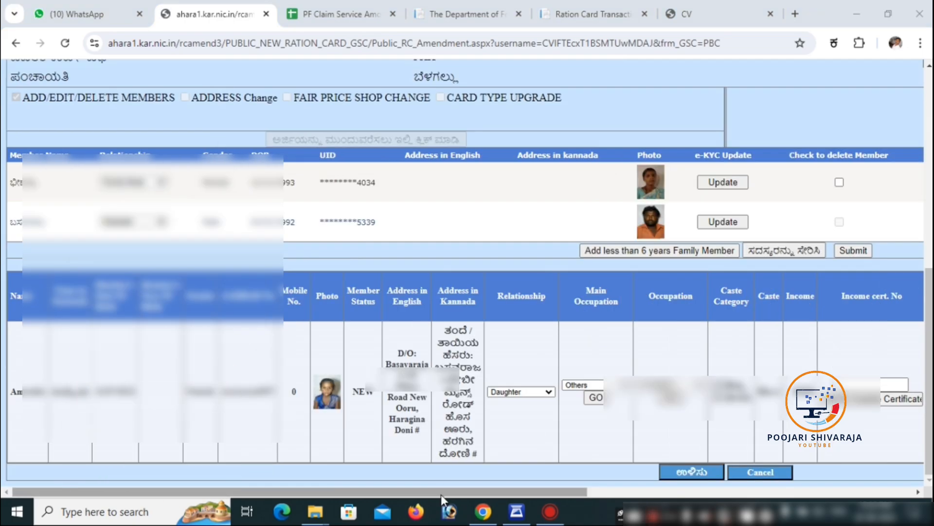
# - Save the daughter's member row, then submit the amendment from the member table
pyautogui.hscroll(8, 442, 499)
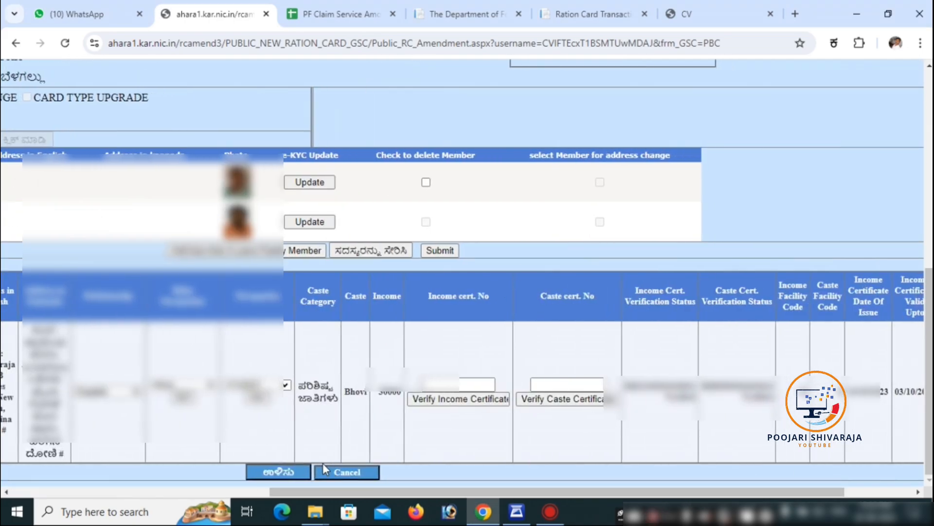
pyautogui.click(294, 474)
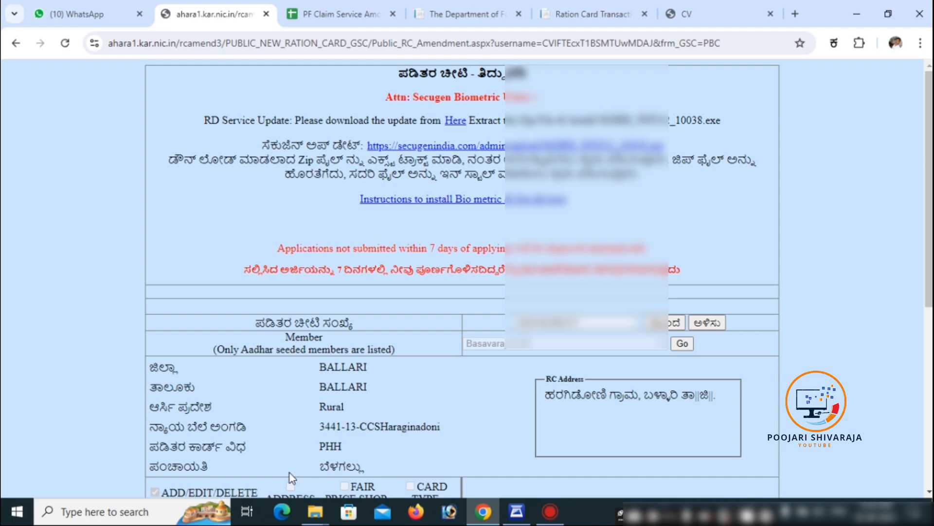
pyautogui.scroll(-7, 290, 475)
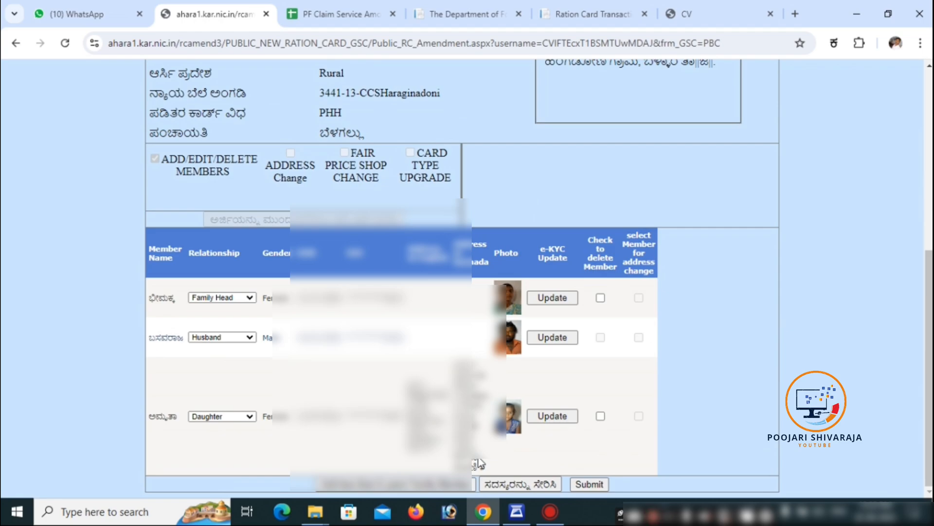
pyautogui.click(589, 484)
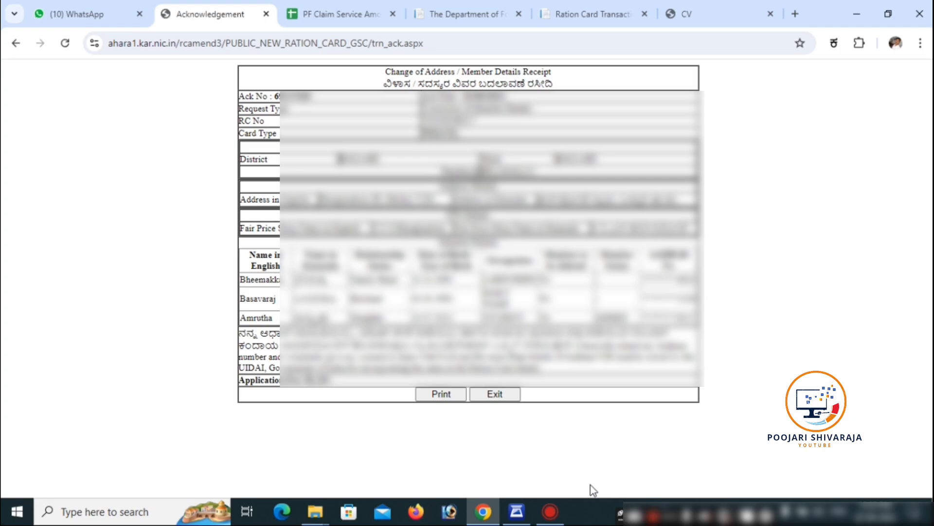
# - Print the acknowledgement receipt to the Save as PDF destination
pyautogui.hotkey('ctrl', 'p')
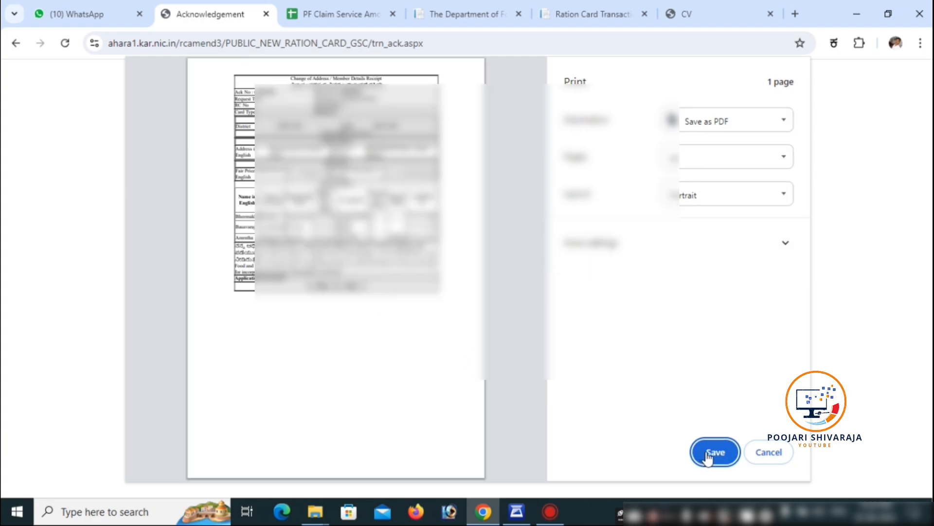
pyautogui.click(706, 454)
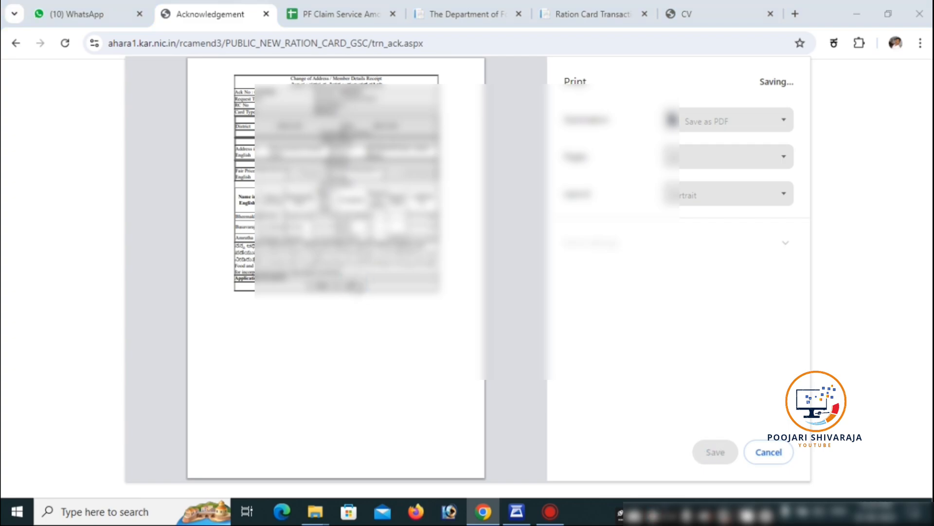
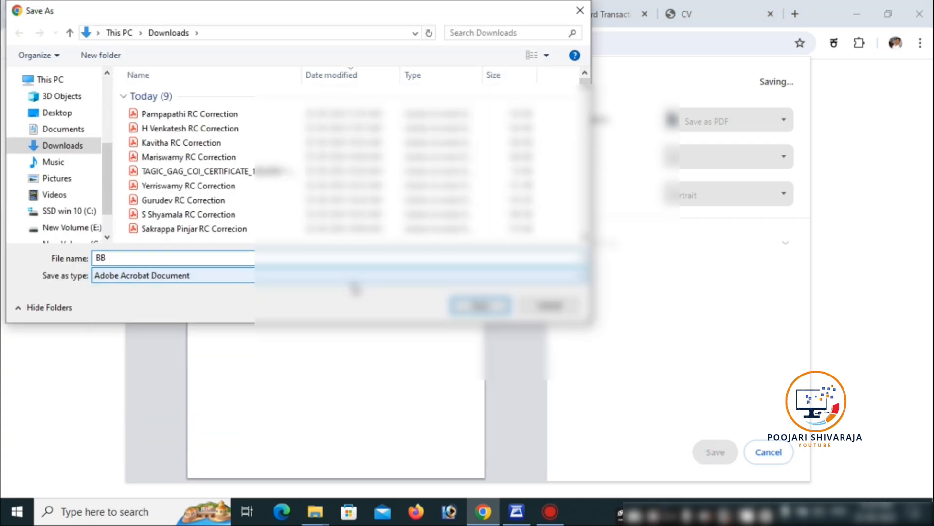
# - Enter the cardholder's full name plus 'RC Correction' as the receipt PDF's file name, correcting typos
pyautogui.press('BackSpace')
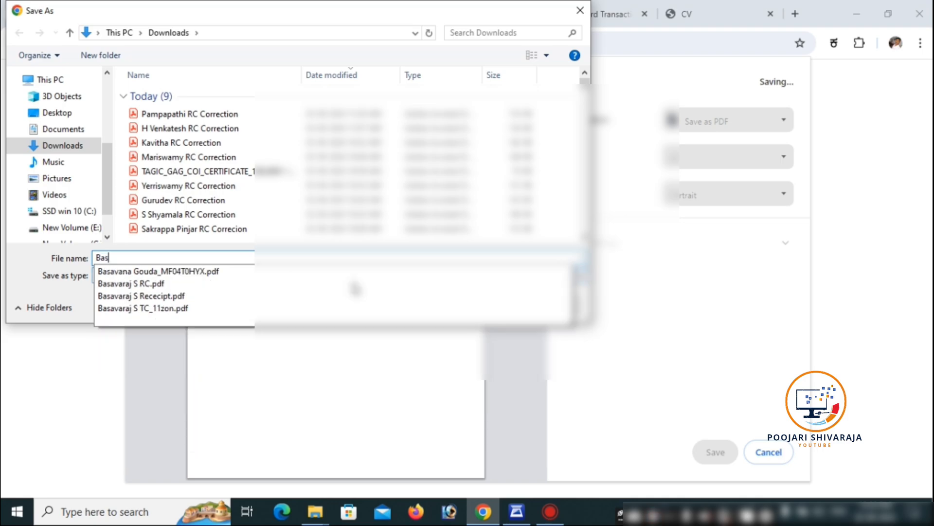
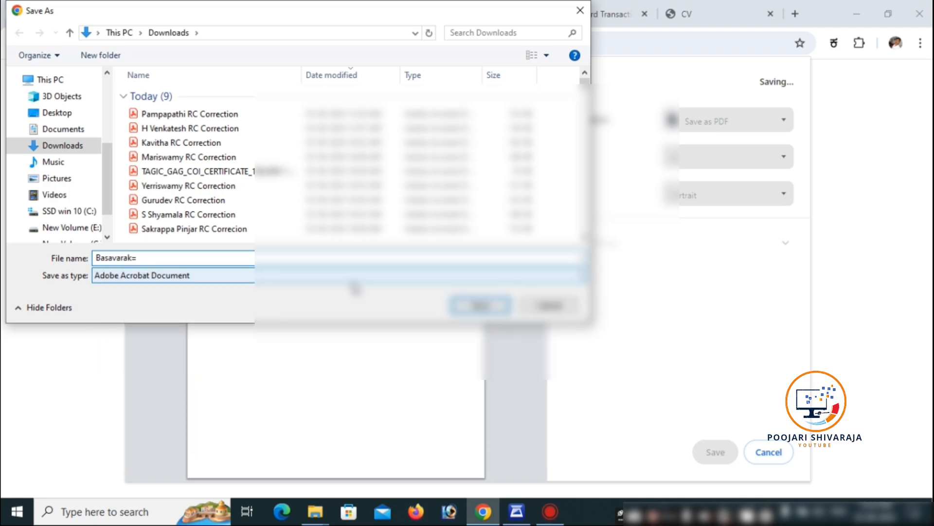
pyautogui.press('BackSpace')
pyautogui.press('BackSpace')
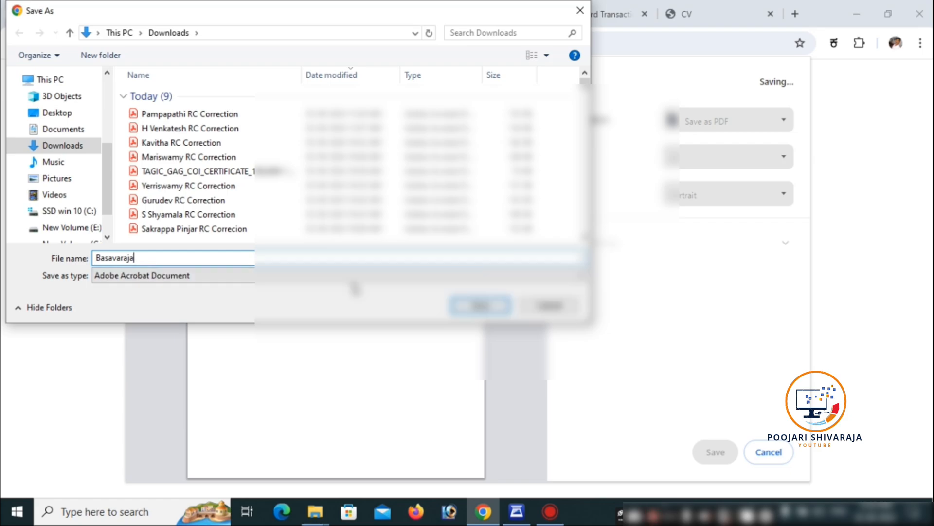
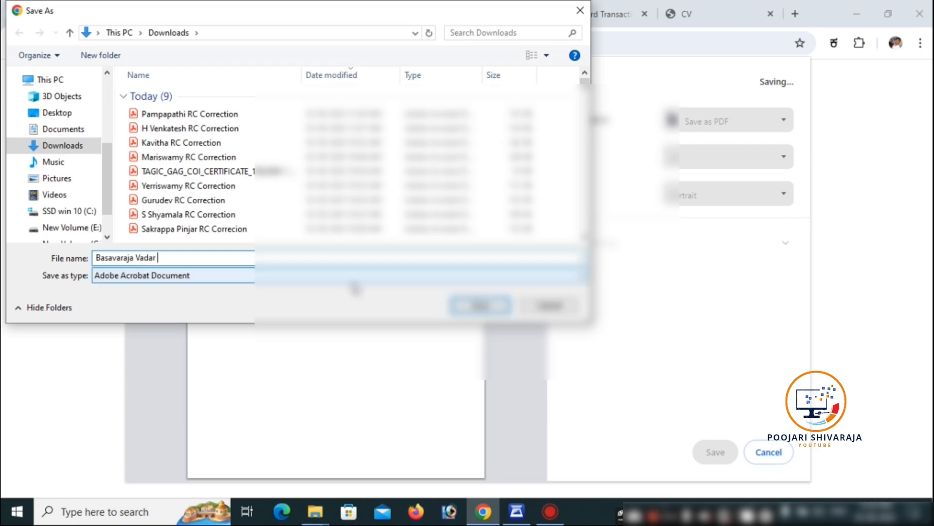
pyautogui.press('BackSpace')
pyautogui.press('BackSpace')
pyautogui.press('BackSpace')
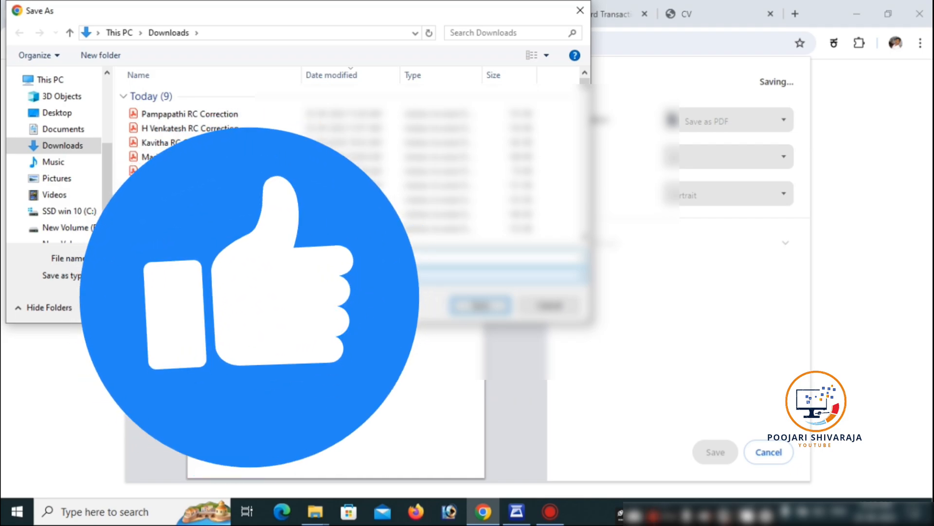
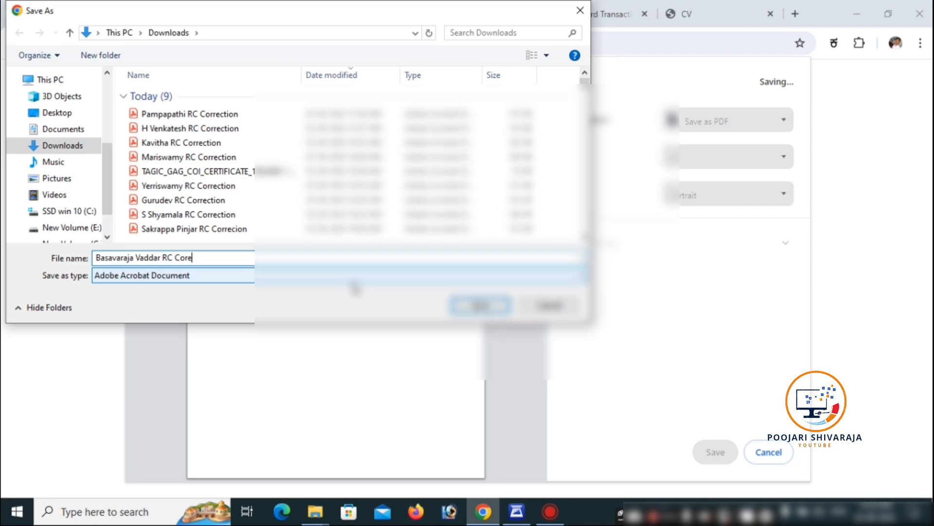
pyautogui.press('BackSpace')
pyautogui.press('BackSpace')
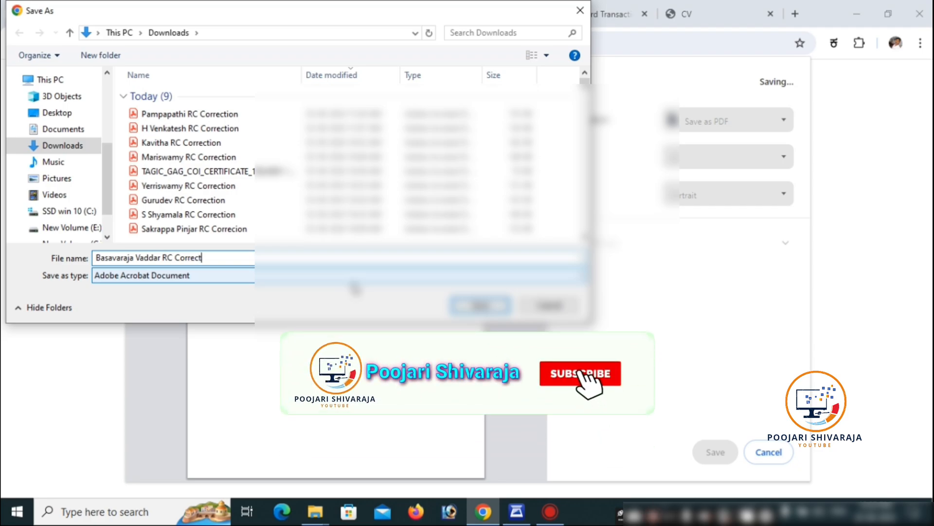
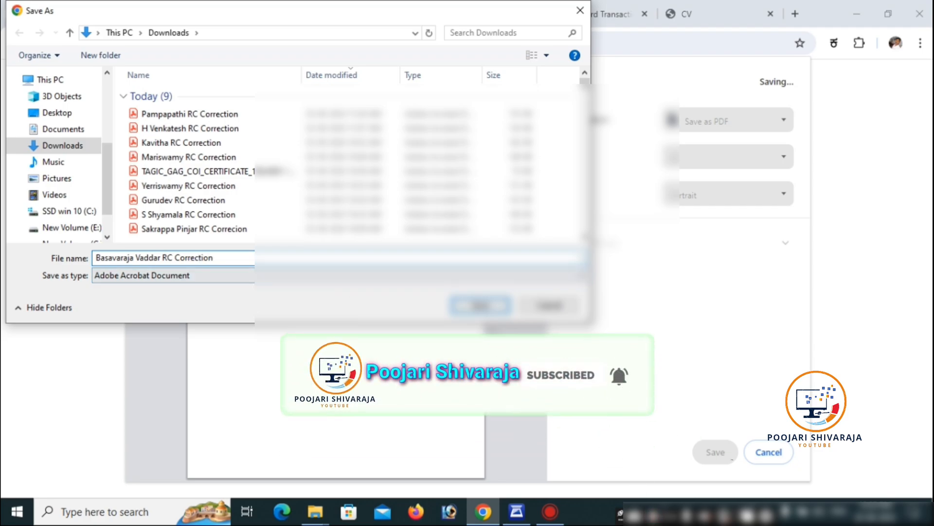